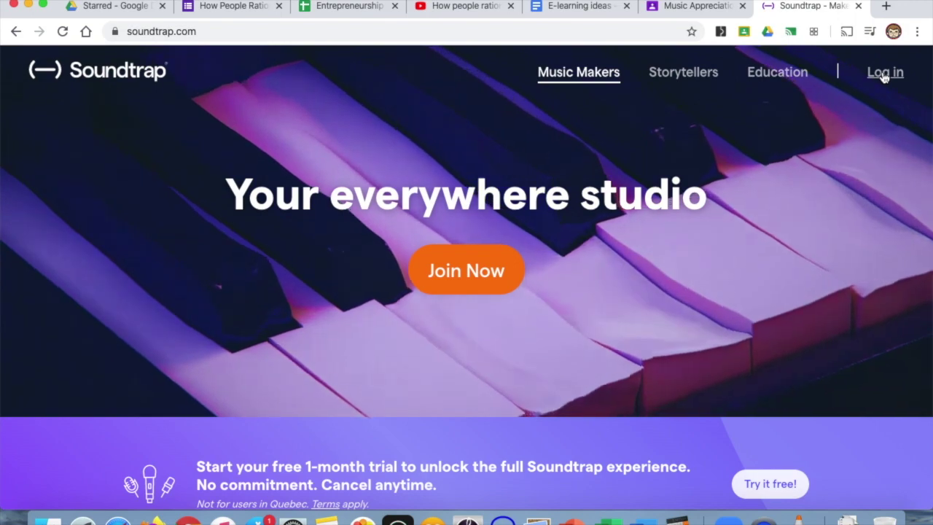
Log in to Soundtrap with the Google account and start a new Music project in the studio.
left_click(884, 74)
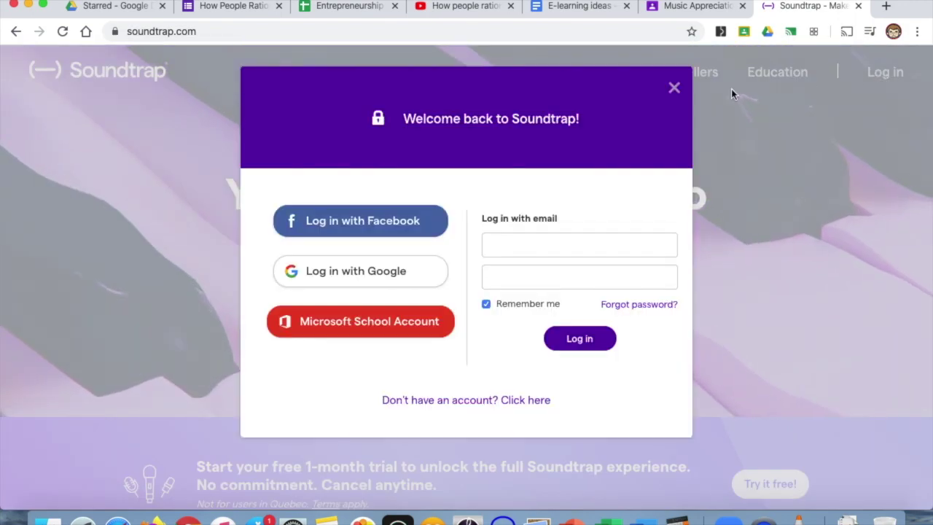
left_click(367, 274)
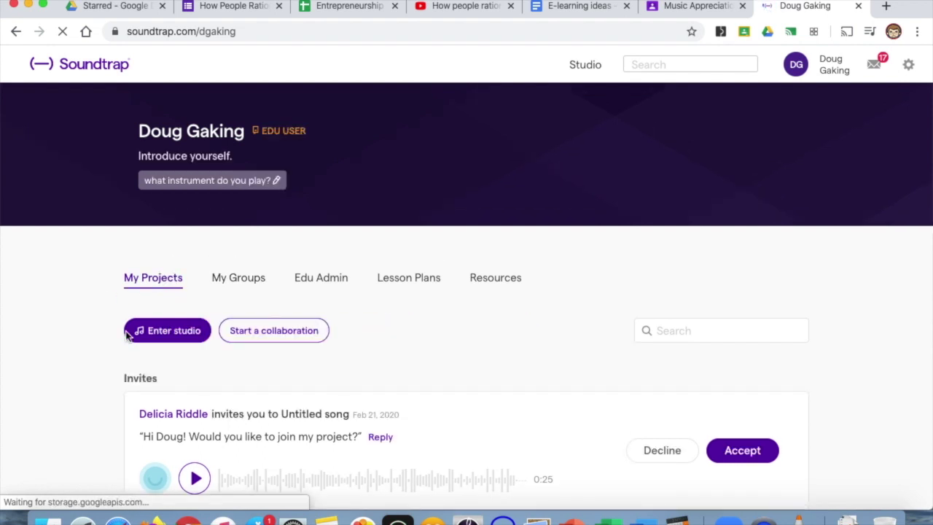
left_click(173, 331)
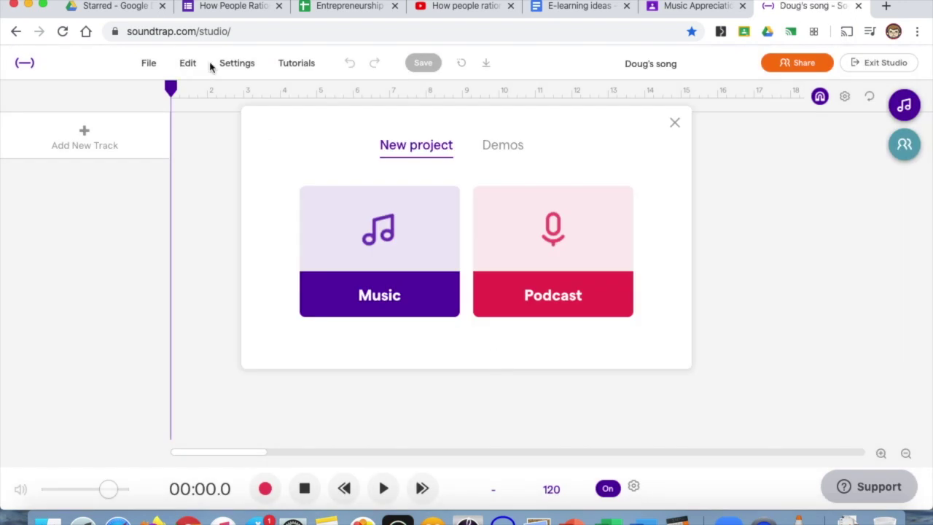
left_click(377, 252)
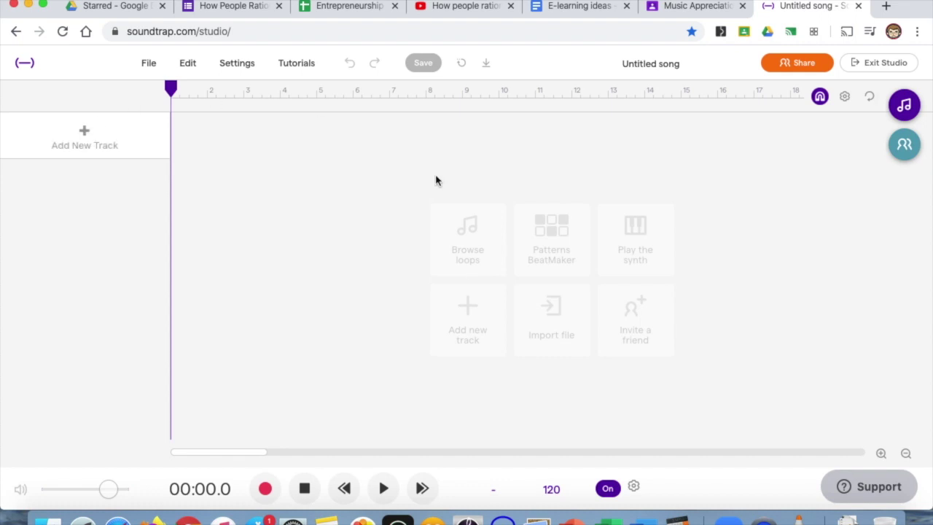
Rename the untitled song as 12-bar Blues.
left_click(639, 69)
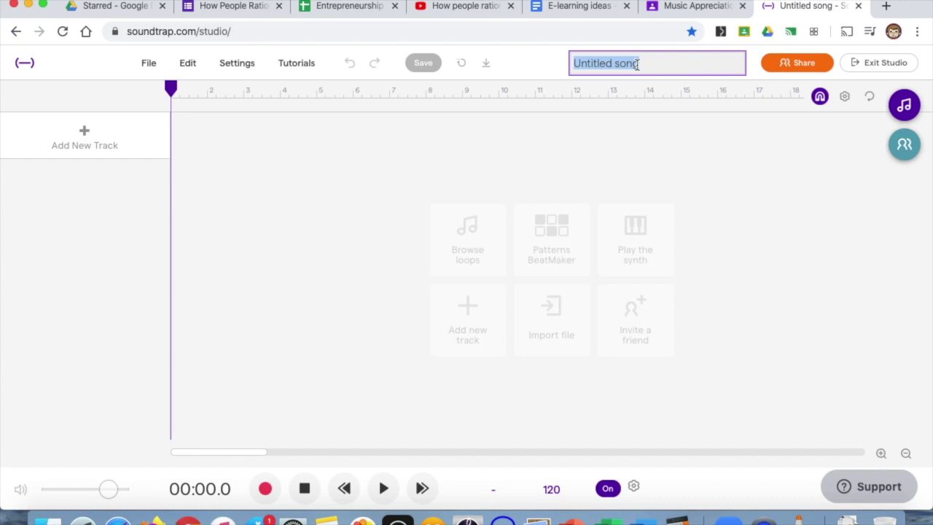
type("12-bar Blues")
left_click(435, 187)
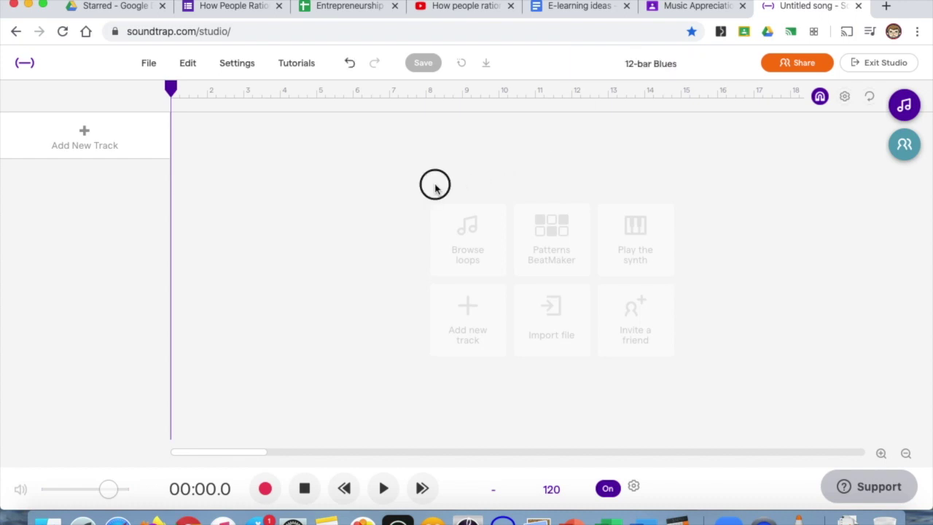
left_click(170, 90)
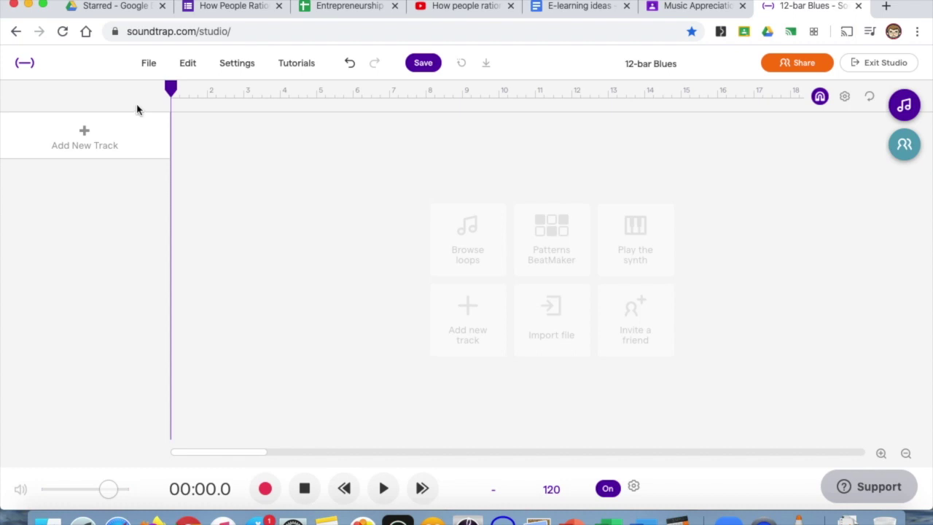
Add a new Guitar & bass track and audition its sound on C4 with the computer volume raised.
left_click(94, 123)
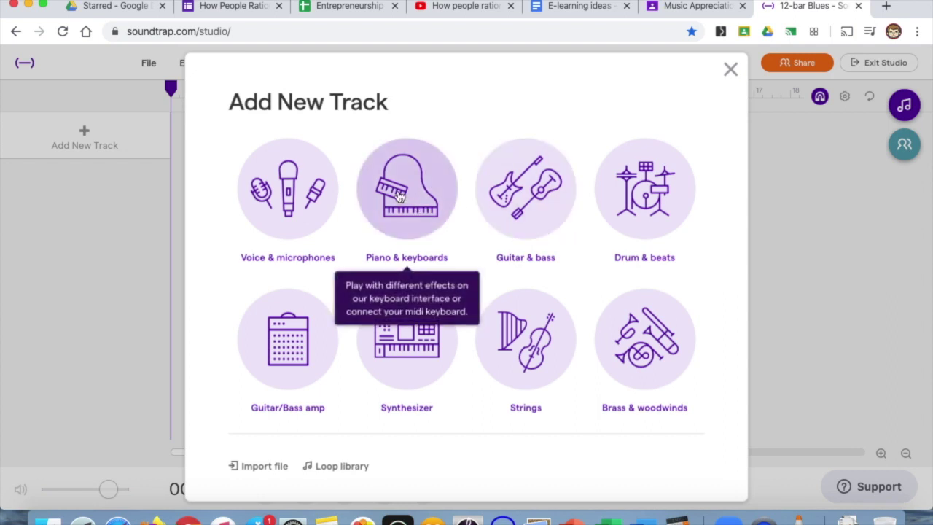
left_click(537, 210)
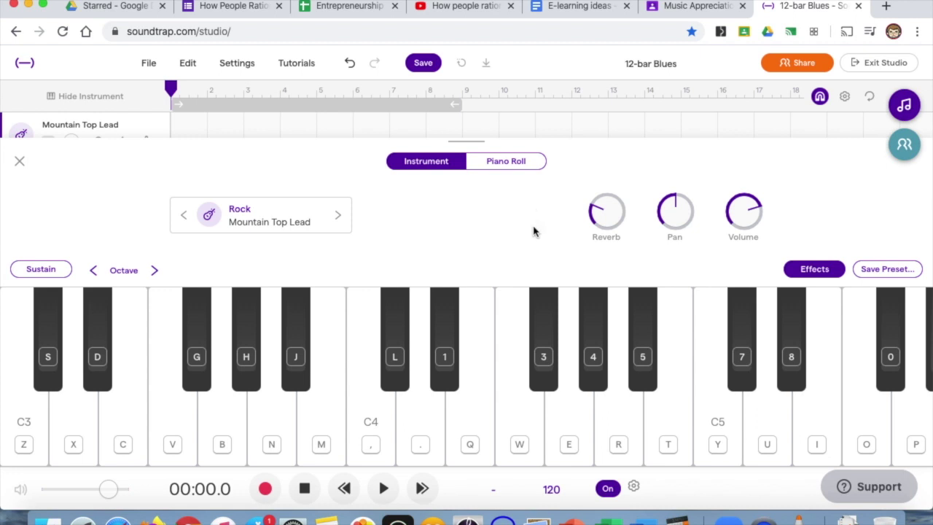
key("XF86AudioRaiseVolume")
key("XF86AudioRaiseVolume")
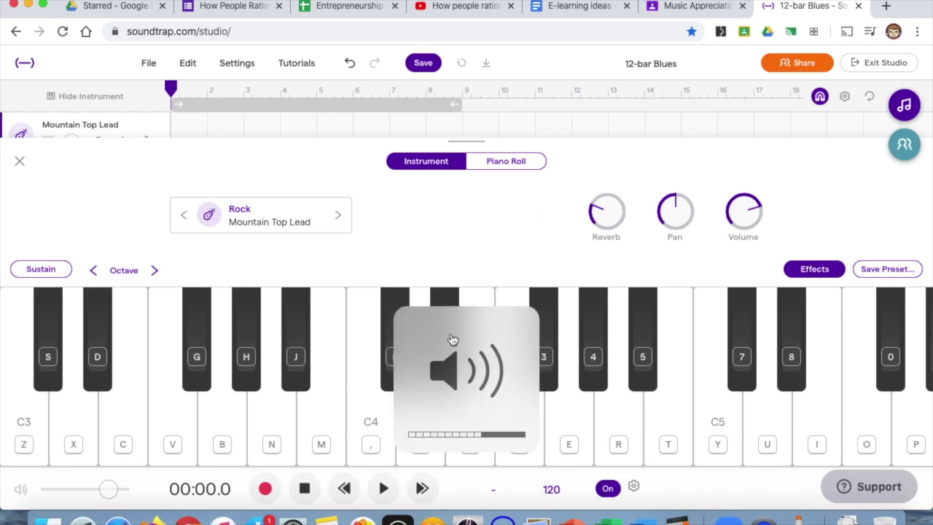
left_click(365, 414)
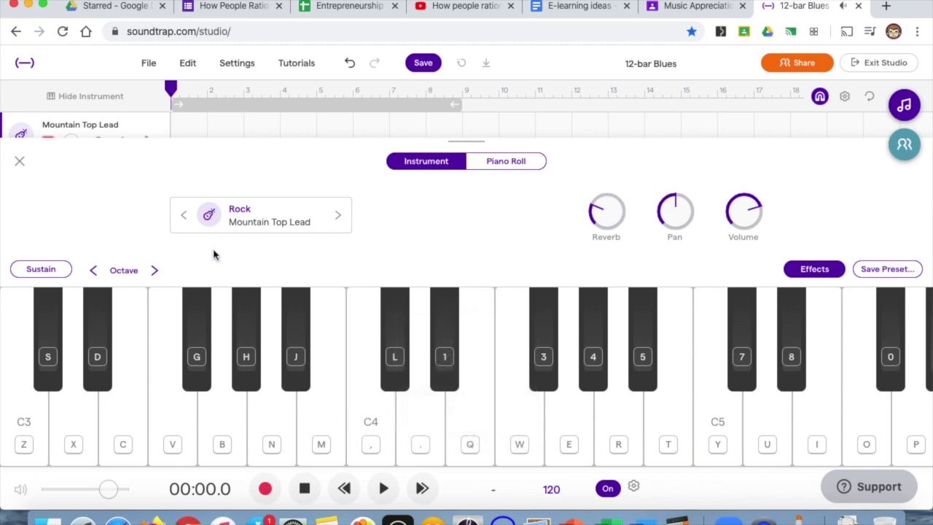
Change the track's instrument preset to Clean Jazz from the Bass - Electric category of Guitar and Bass.
left_click(279, 224)
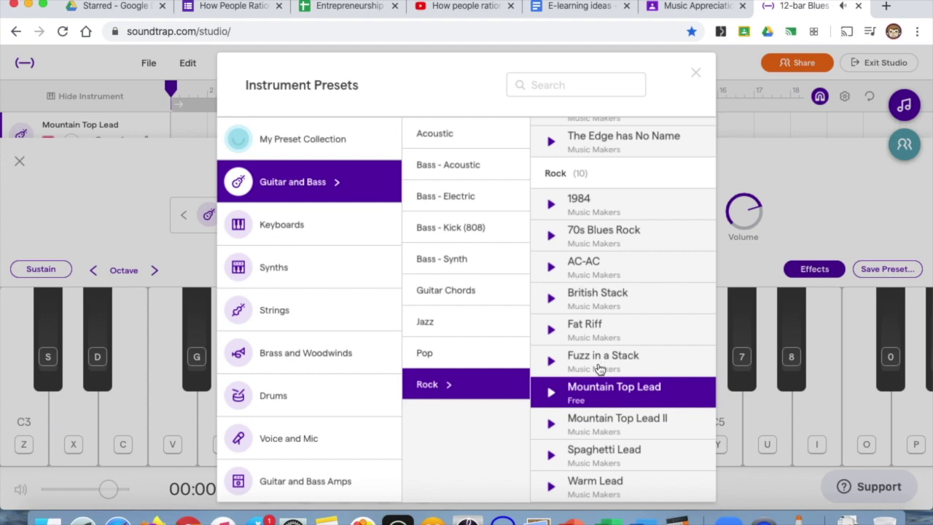
left_click(464, 172)
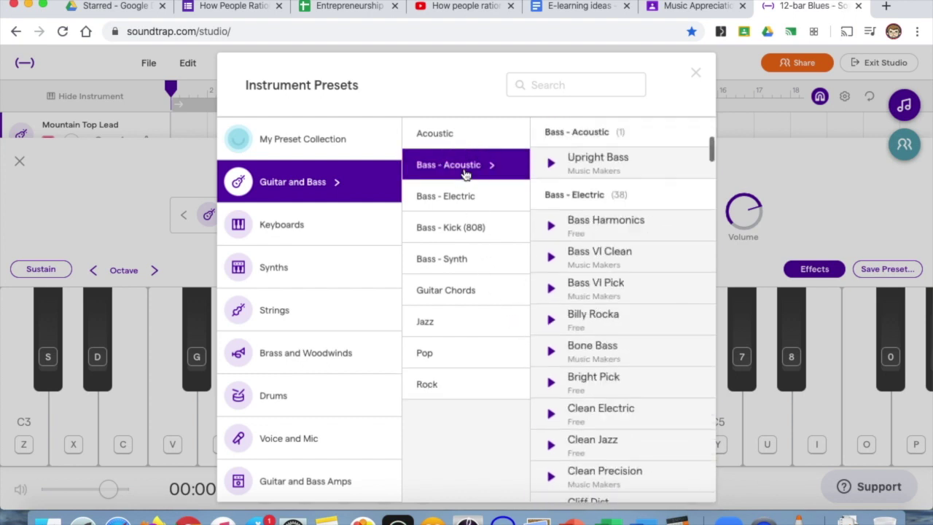
scroll(655, 289, "down", 4)
scroll(655, 289, "down", 10)
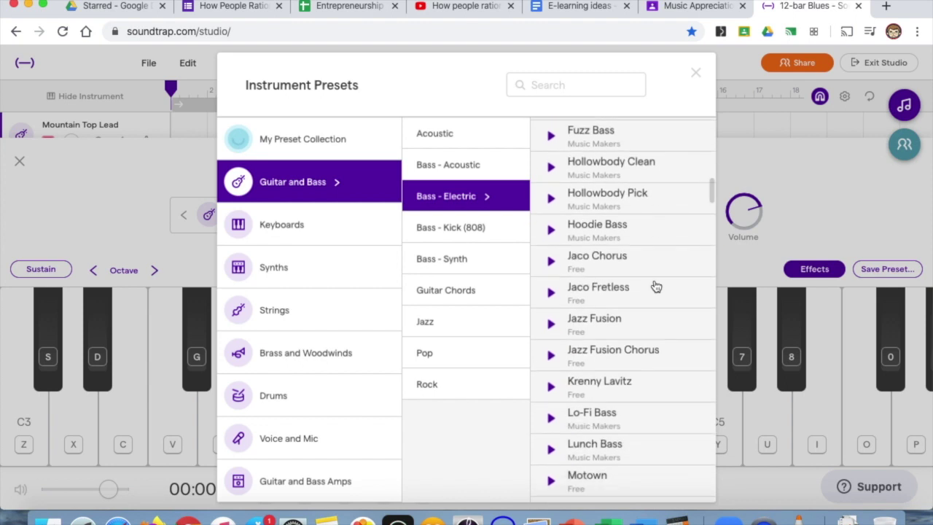
scroll(655, 286, "down", 10)
scroll(656, 286, "down", 3)
scroll(655, 286, "up", 20)
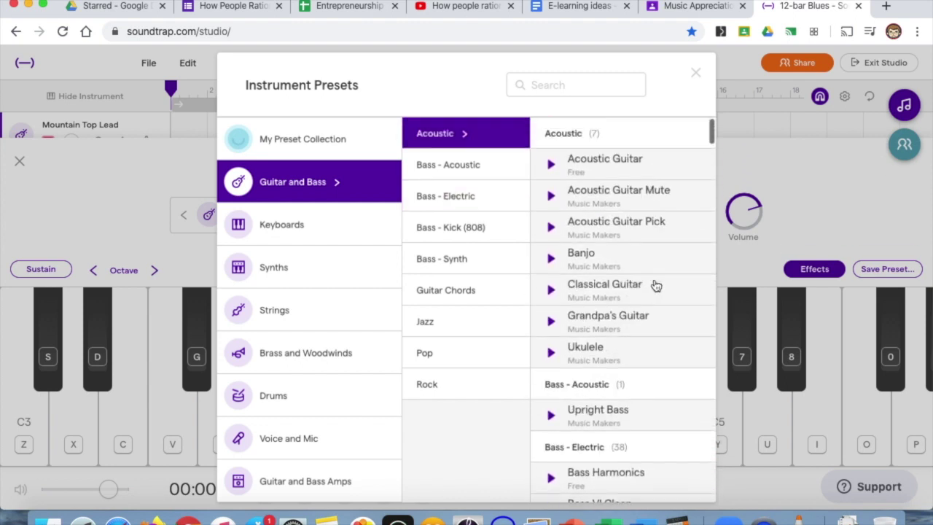
scroll(655, 285, "down", 5)
left_click(645, 284)
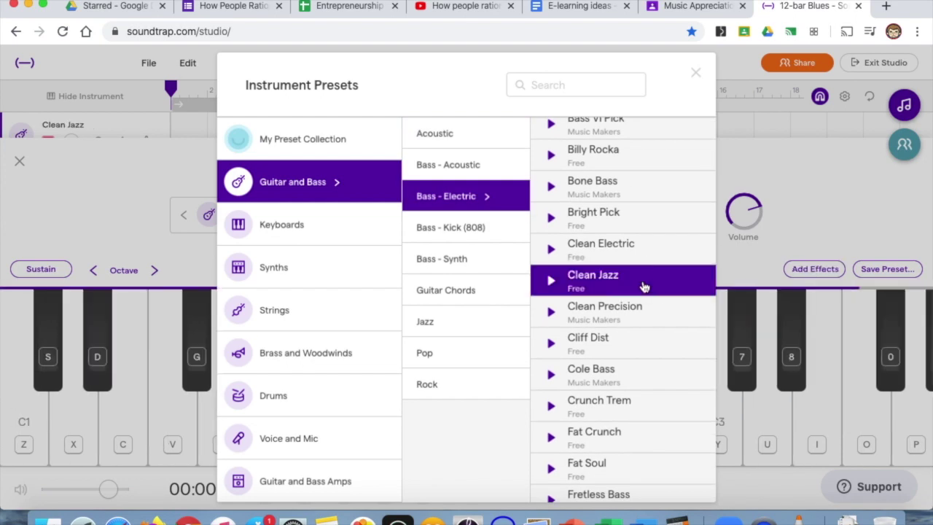
left_click(110, 201)
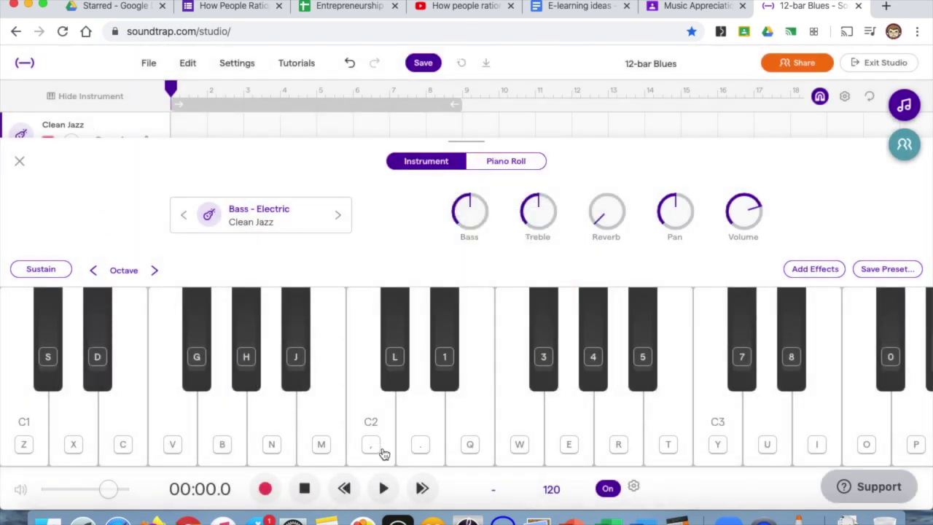
Audition the bass sound on C2, F2 and C1, raising the computer volume further.
left_click(362, 397)
key("XF86AudioRaiseVolume")
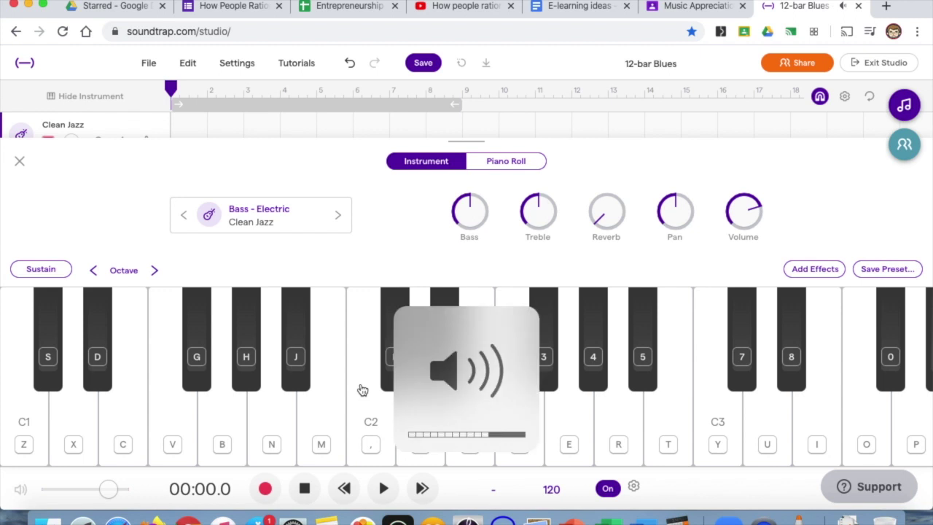
left_click(362, 391)
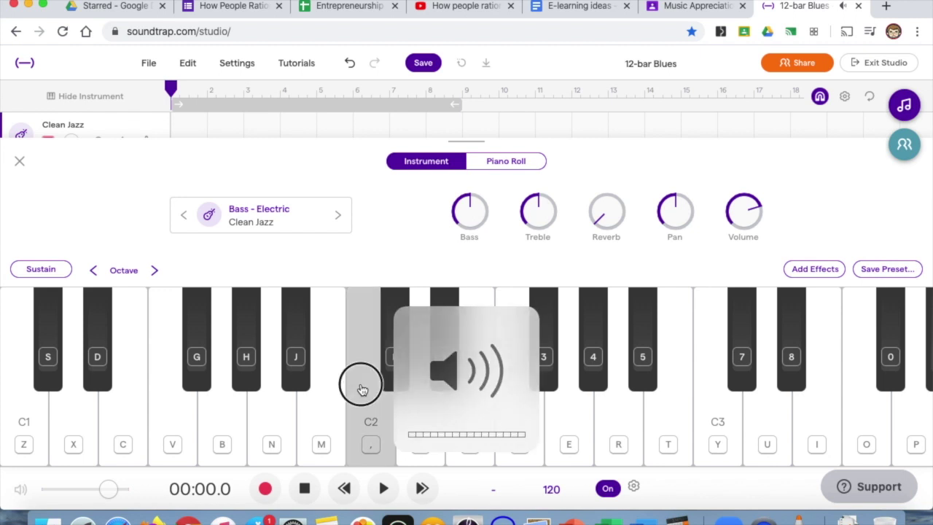
left_click(518, 409)
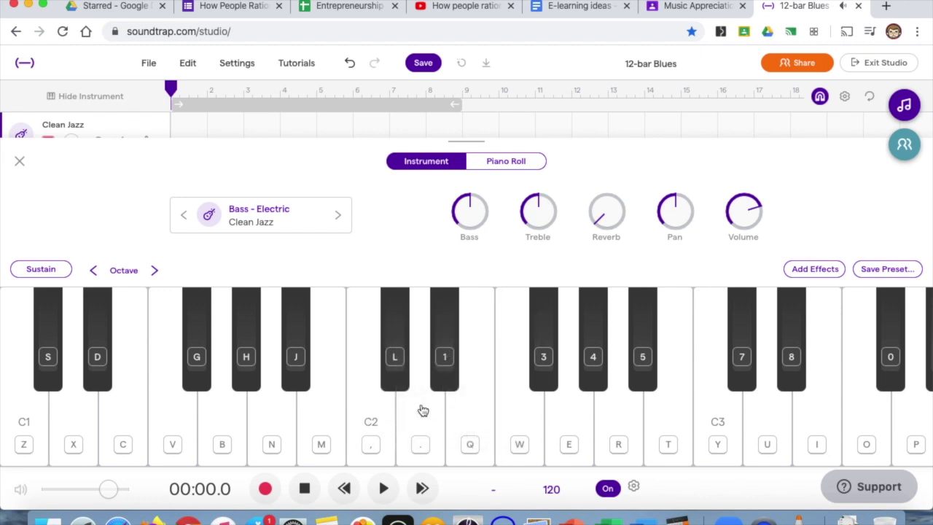
left_click(364, 403)
left_click(22, 397)
Draw a C1 note in the piano roll at the start of measure 1 and extend it to fill the measure.
left_click(502, 167)
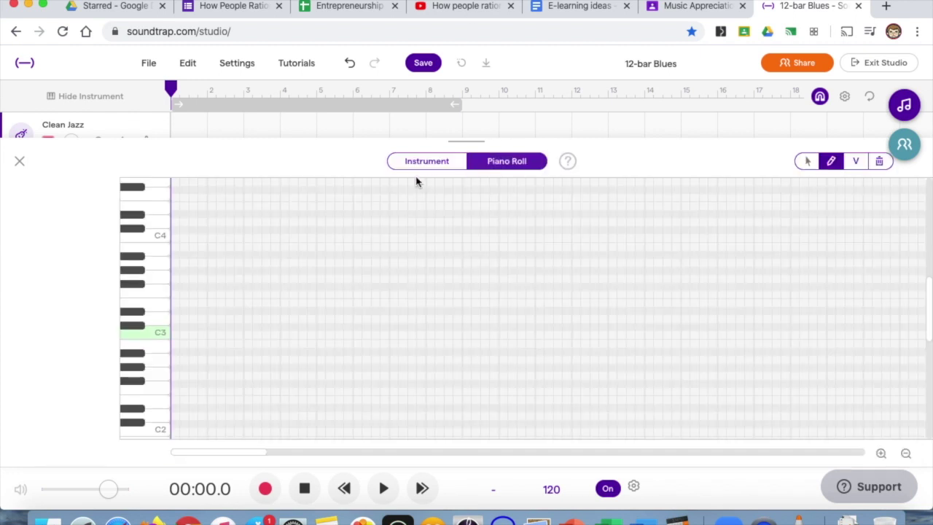
scroll(250, 247, "down", 5)
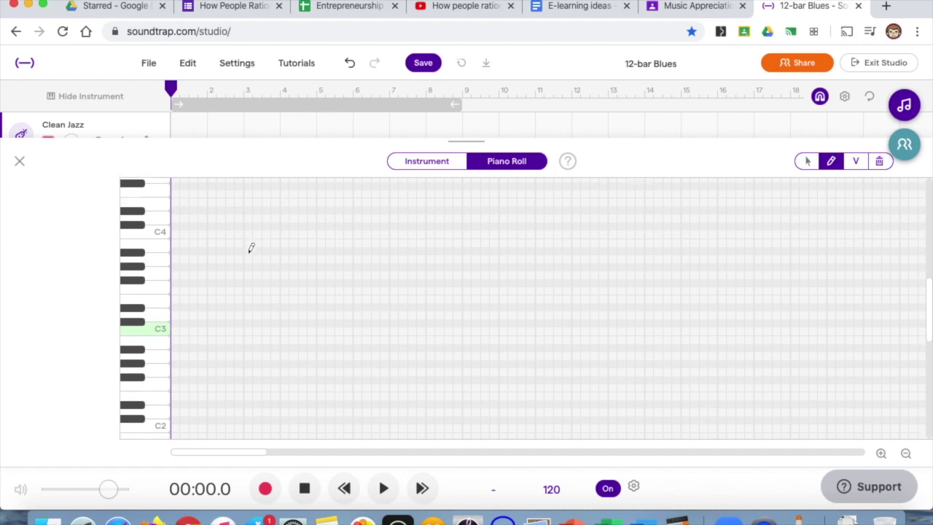
scroll(251, 248, "down", 4)
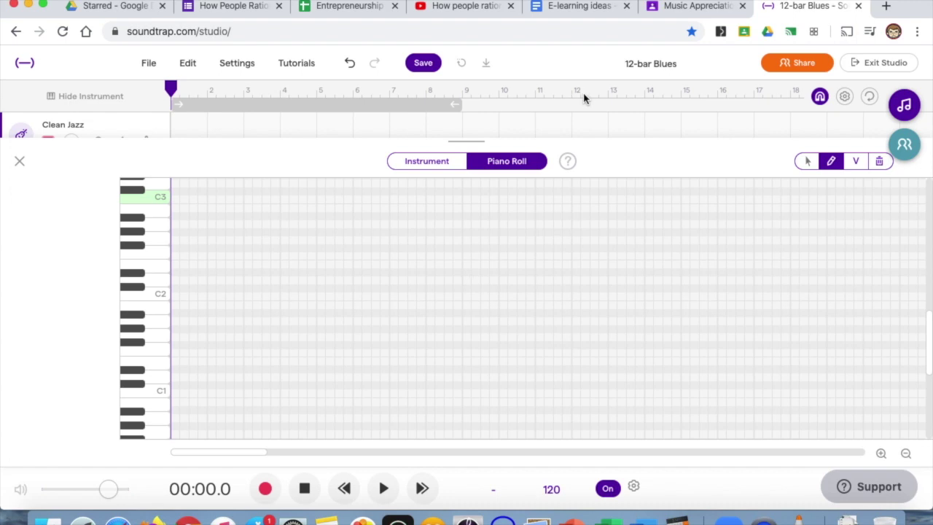
left_click(175, 392)
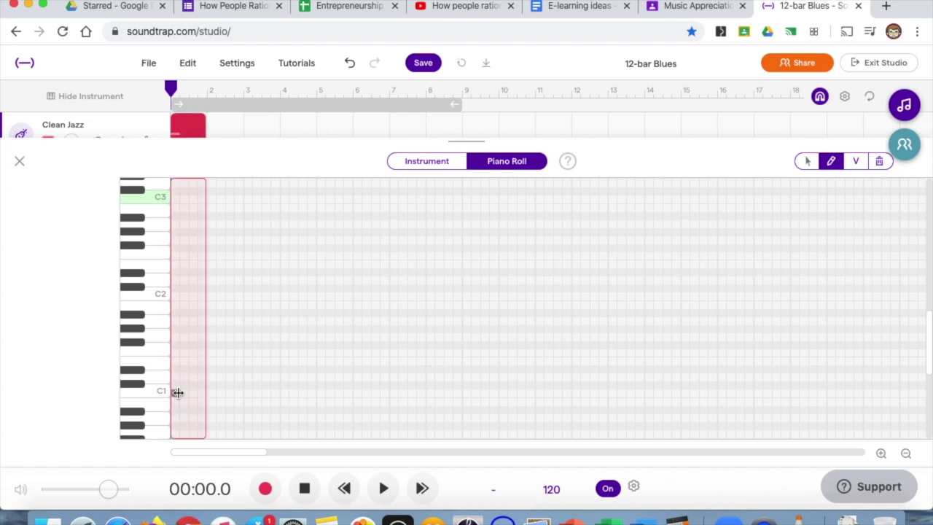
left_click_drag(178, 393, 206, 392)
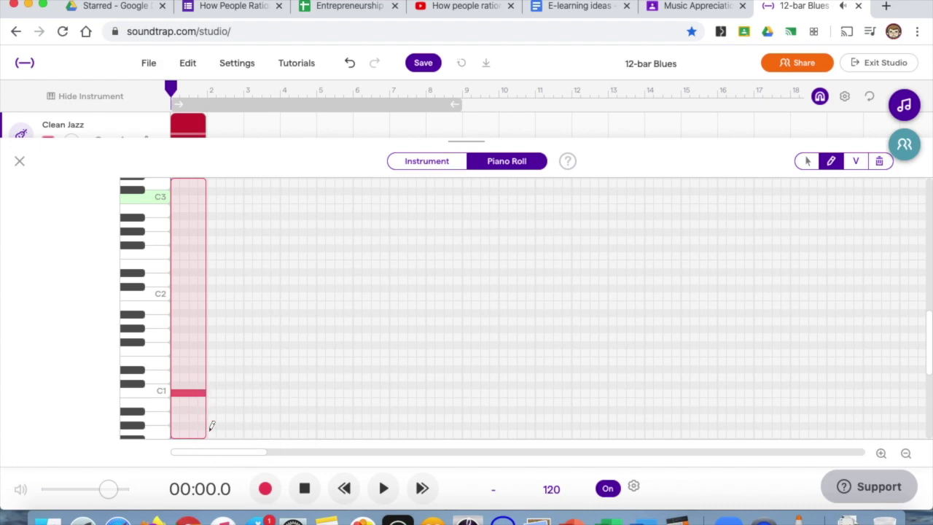
Add one whole-measure C1 note in each of measures 2, 3 and 4.
left_click(209, 392)
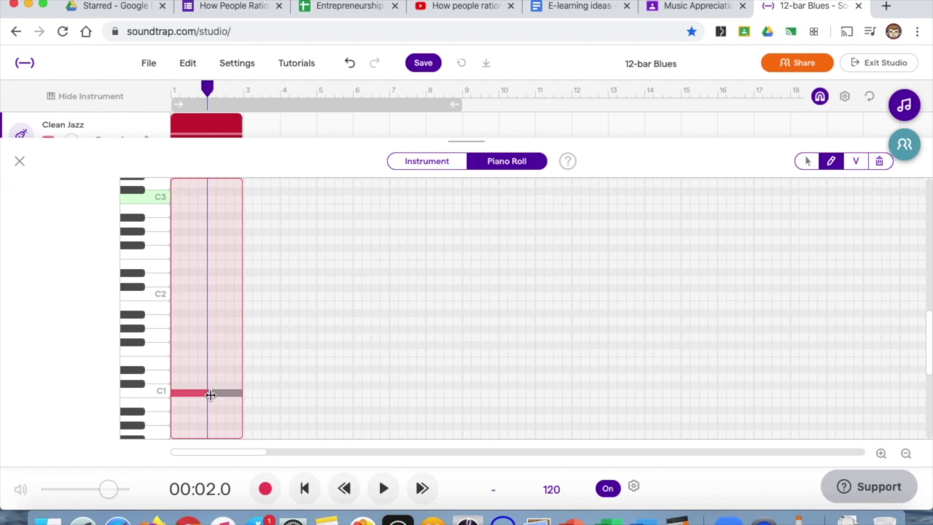
left_click(248, 392)
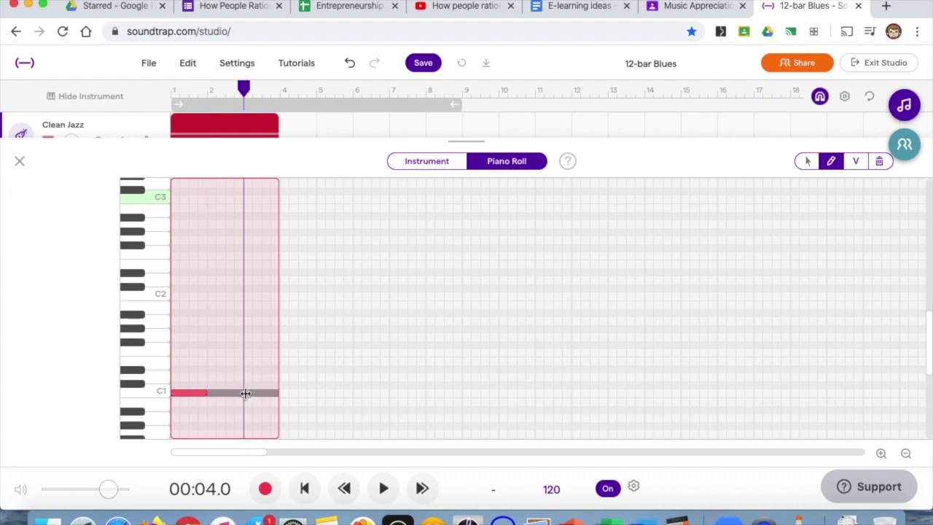
left_click(283, 392)
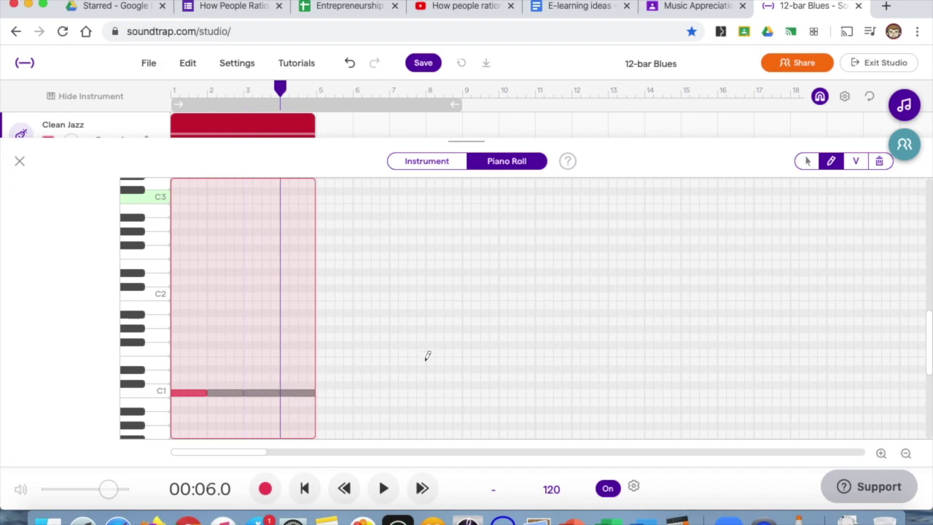
Add whole-measure F1 notes in measures 5 and 6 and whole-measure C1 notes in measures 7 and 8.
left_click(320, 353)
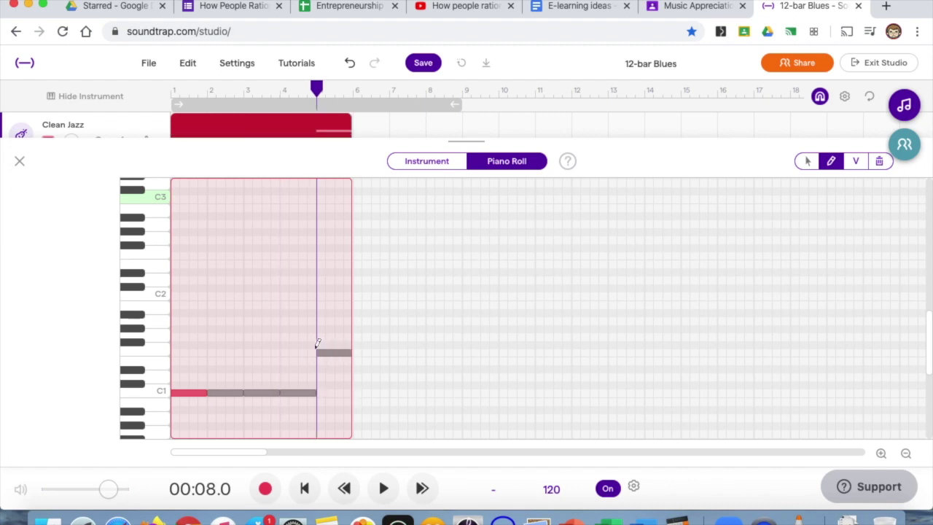
left_click(355, 355)
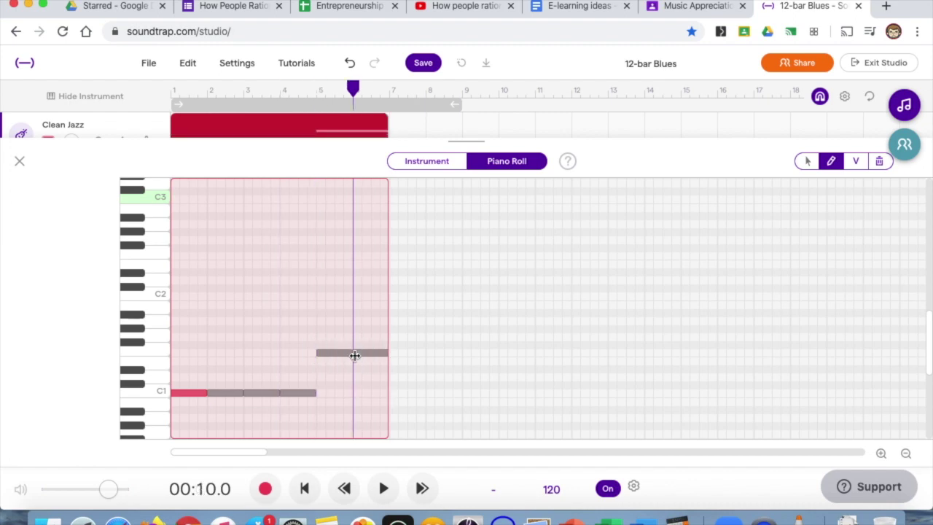
left_click(392, 393)
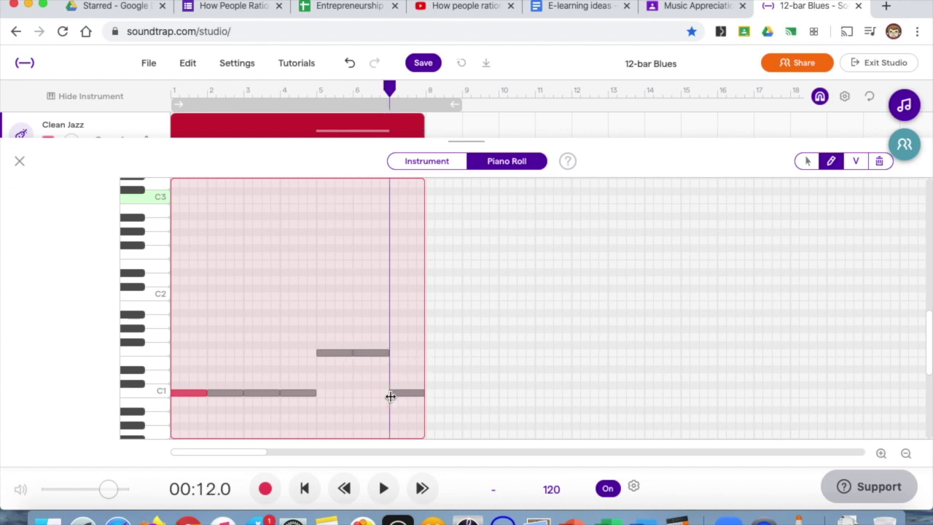
left_click(430, 393)
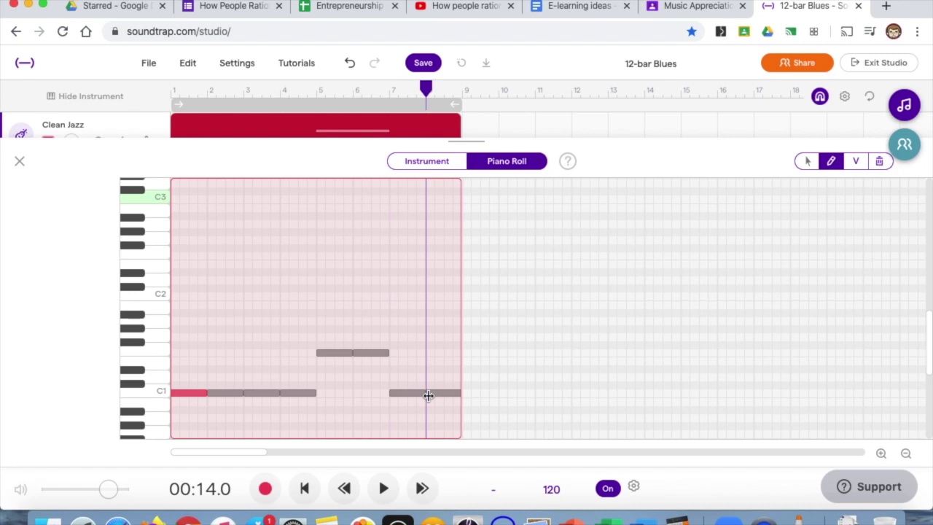
Audition the C1, F1 and G1 keys beside the piano-roll grid to compare the chord roots.
left_click(151, 390)
left_click(153, 352)
left_click(154, 353)
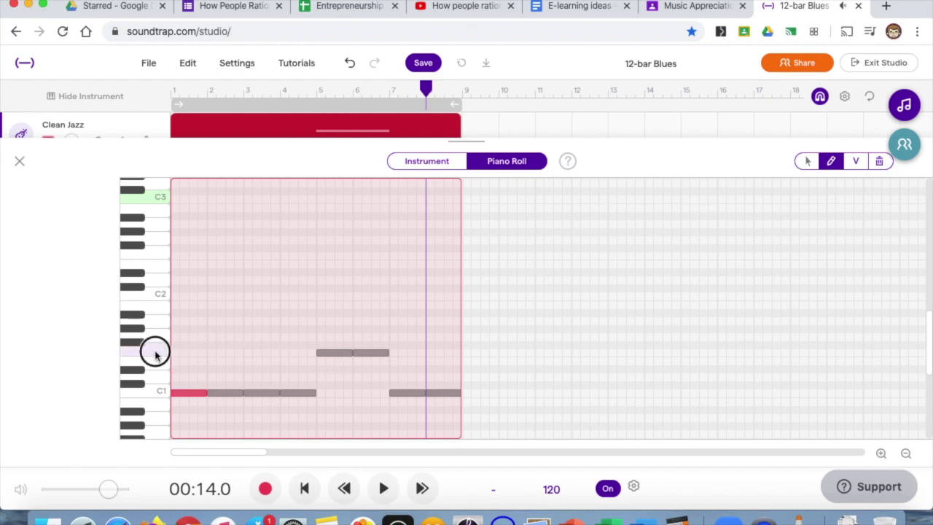
left_click(159, 337)
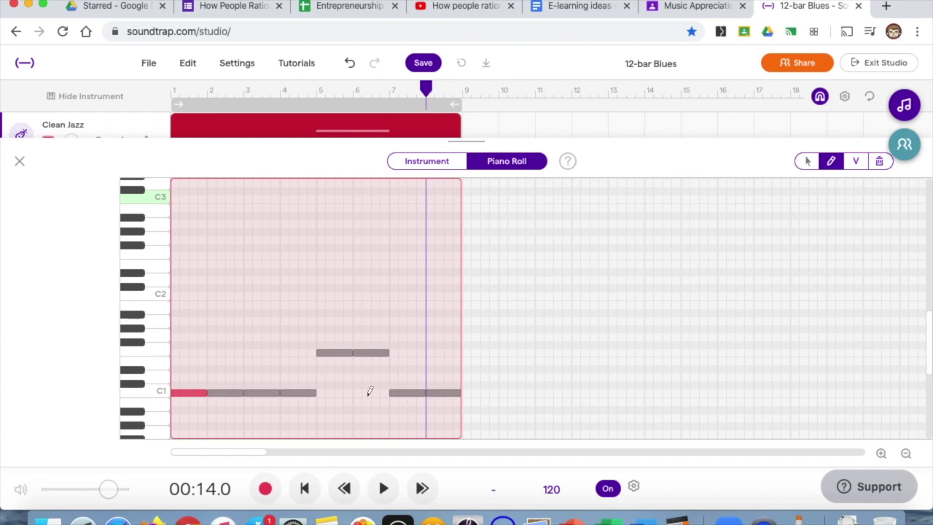
left_click(163, 394)
left_click(158, 334)
Add whole-measure notes to finish the bass line: G1 in measure 9, F1 in measure 10, and C1 in measures 11 and 12.
left_click(467, 335)
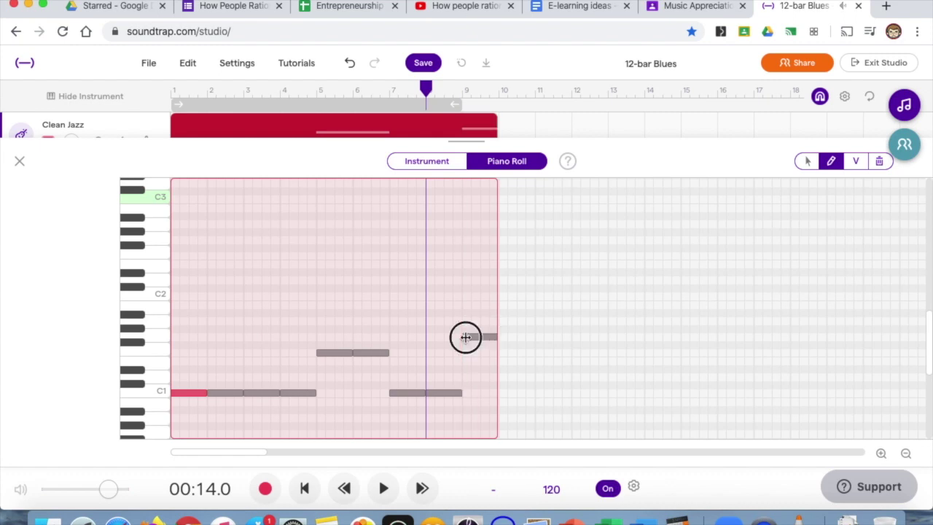
left_click(506, 352)
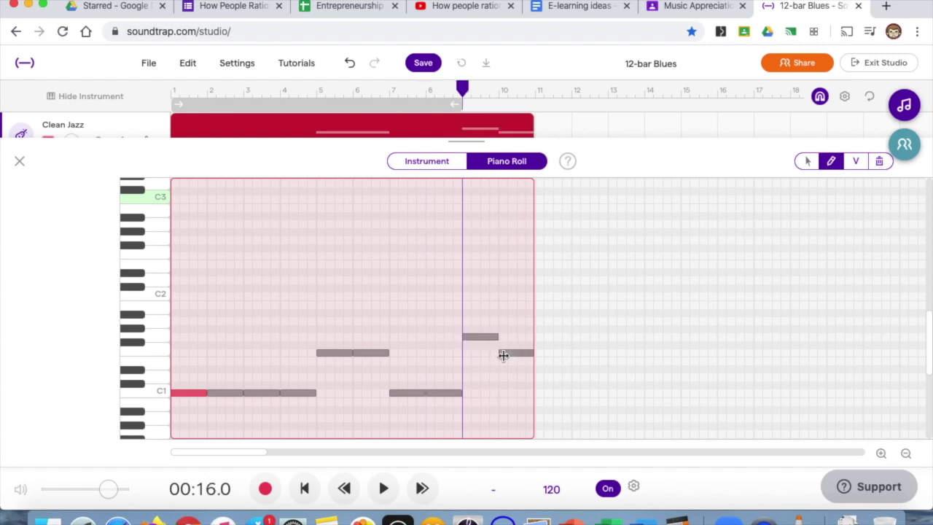
left_click(539, 393)
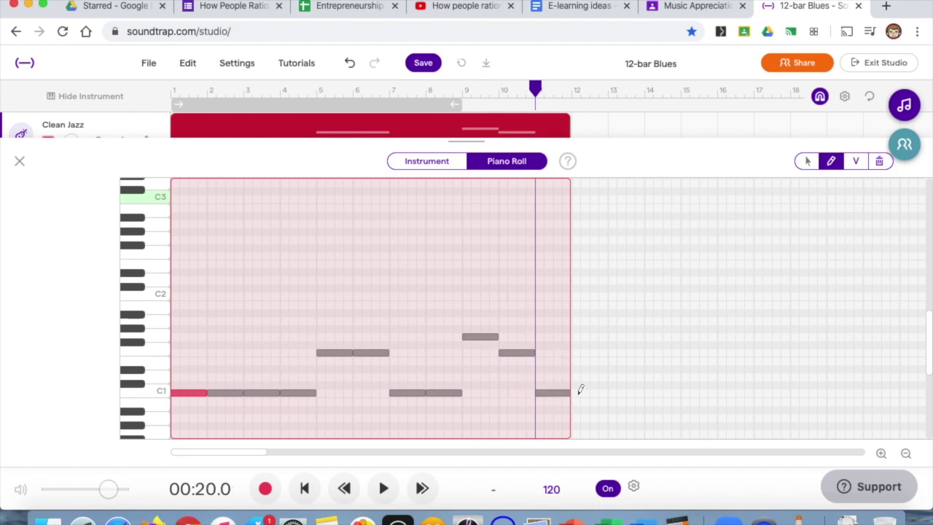
left_click(575, 393)
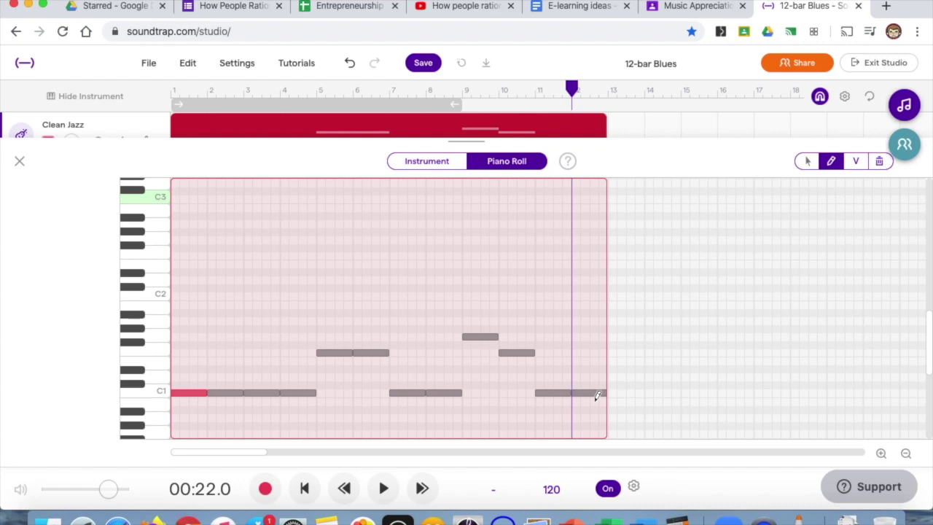
Play the bass line from measure 1 to check it, and stop the playback.
left_click(172, 91)
left_click(384, 488)
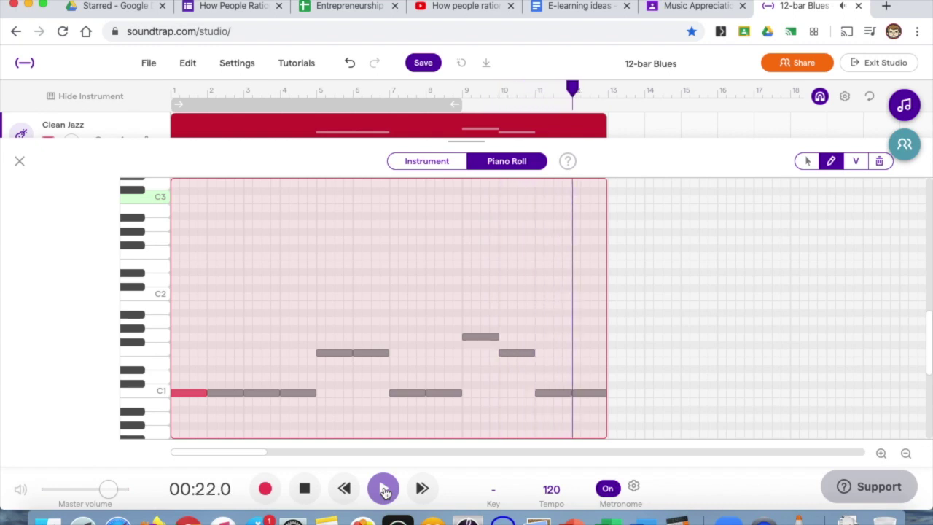
left_click(305, 489)
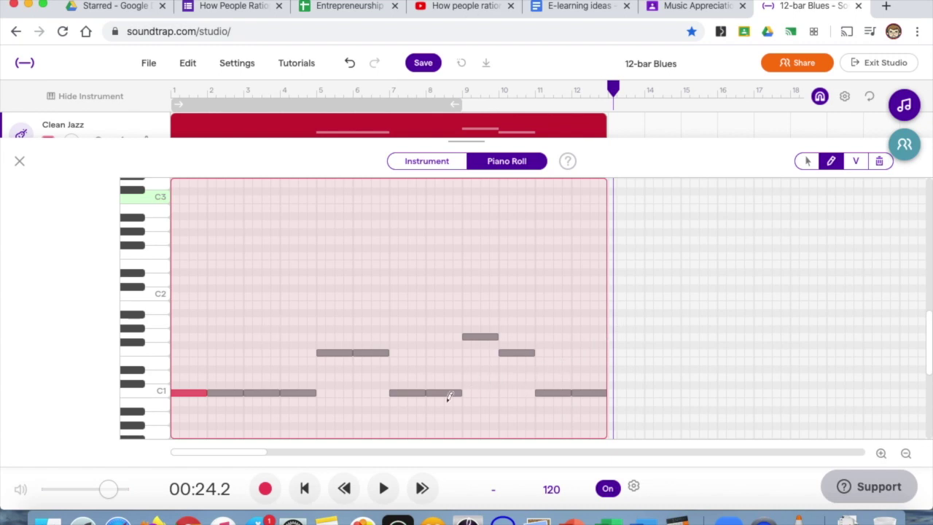
Try a G1 note near the start of measure 13 with snap to grid on and again with it off, undoing each note.
left_click(614, 336)
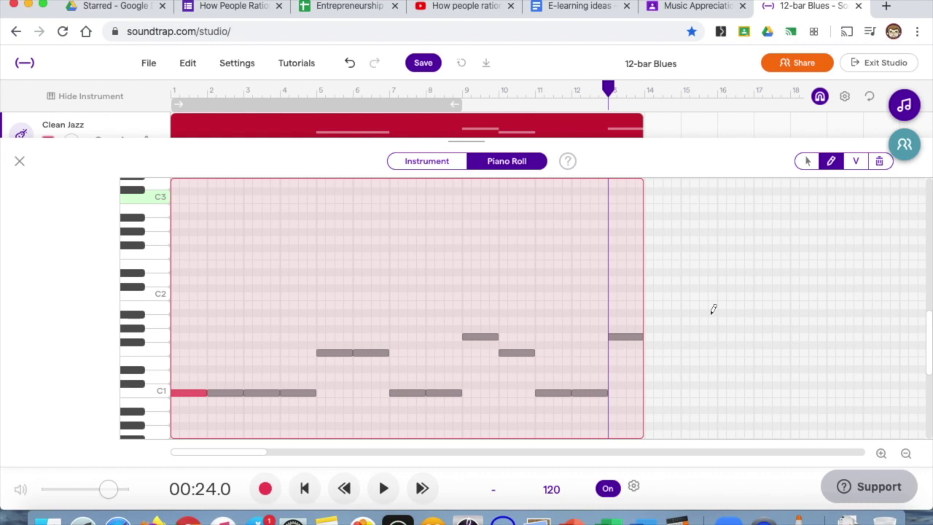
key("super+z")
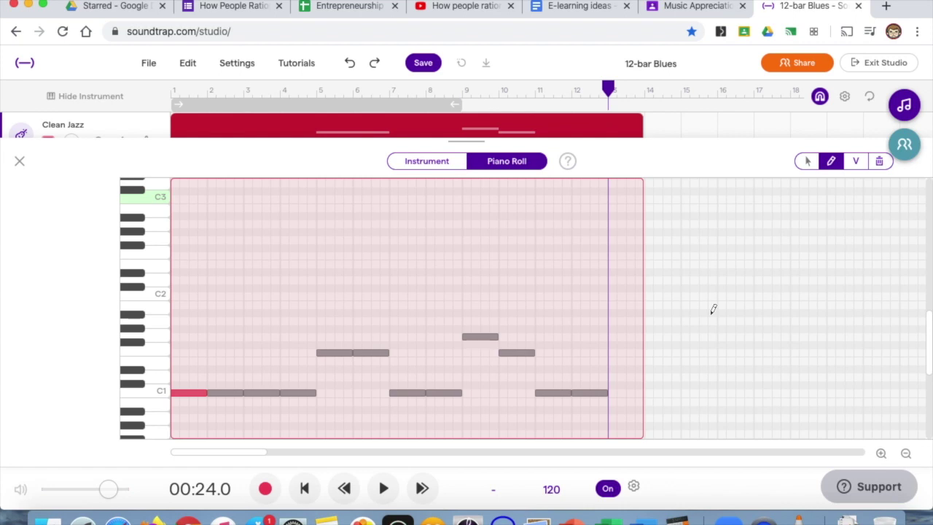
left_click(820, 97)
left_click(820, 97)
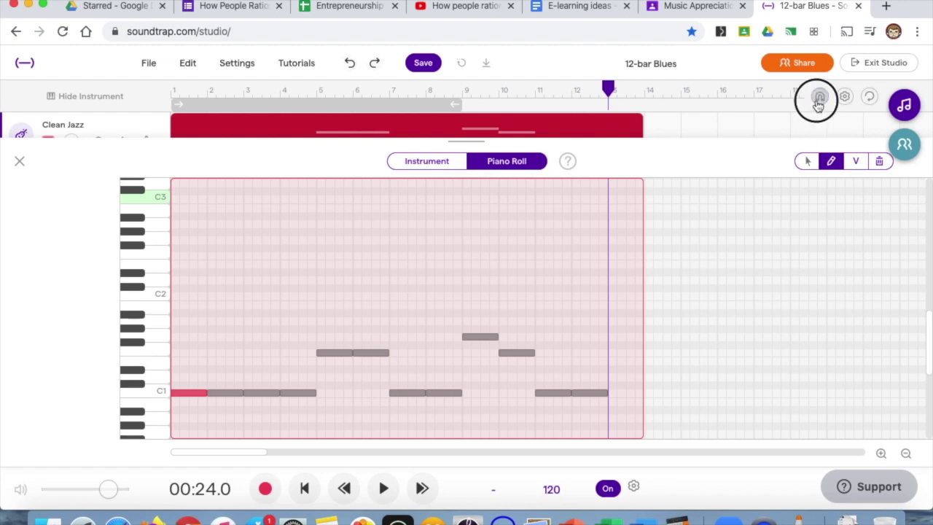
left_click(614, 335)
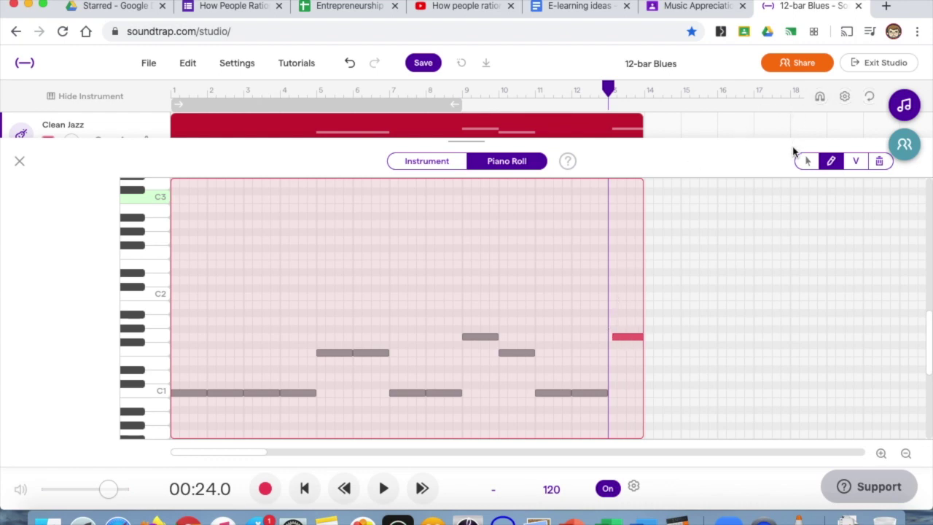
key("super+z")
Turn snap to grid back on, try a snapped G1 note in measure 13, and undo it.
left_click(820, 96)
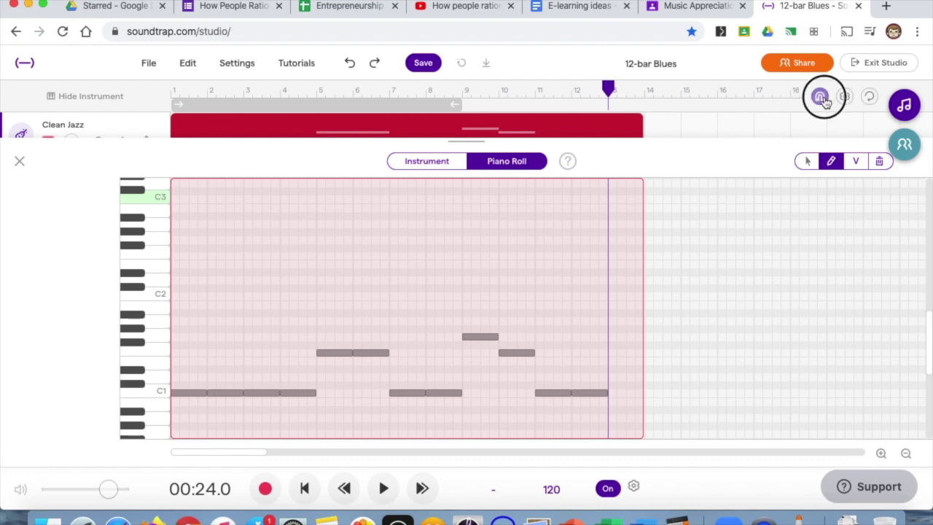
left_click(614, 336)
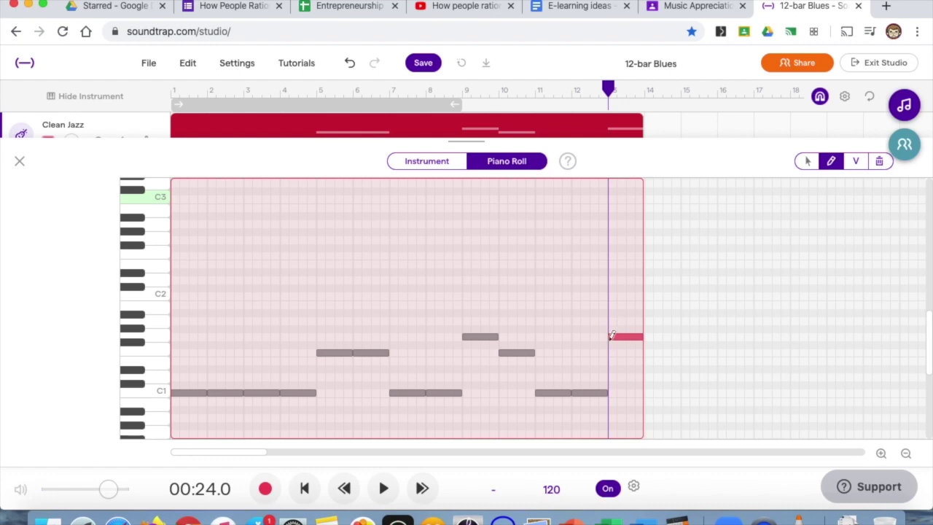
left_click(819, 96)
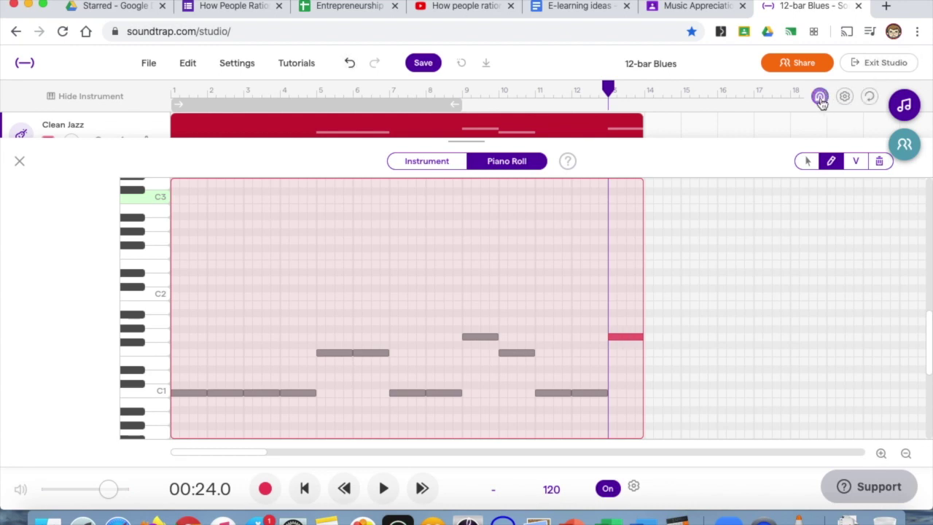
key("super+z")
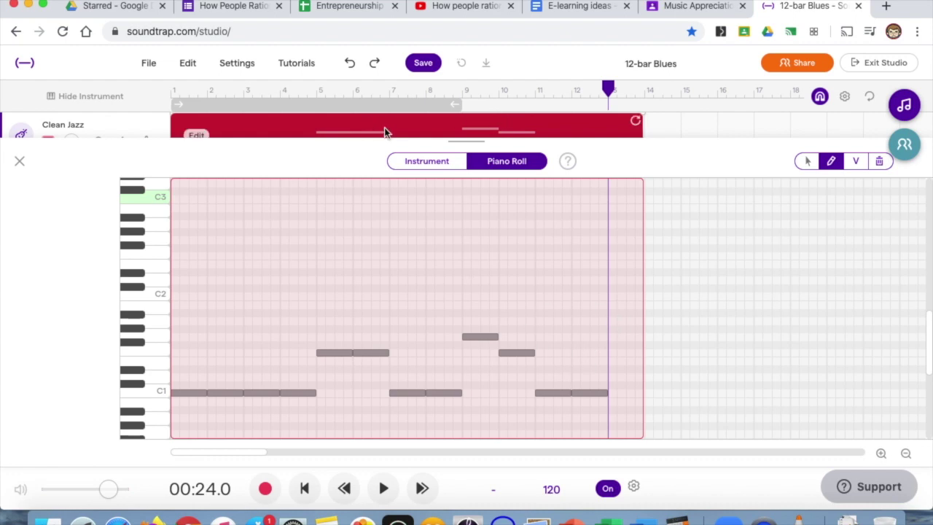
Trim the Clean Jazz region to the end of measure 12, add a synth track, and return to the track view.
left_click(19, 161)
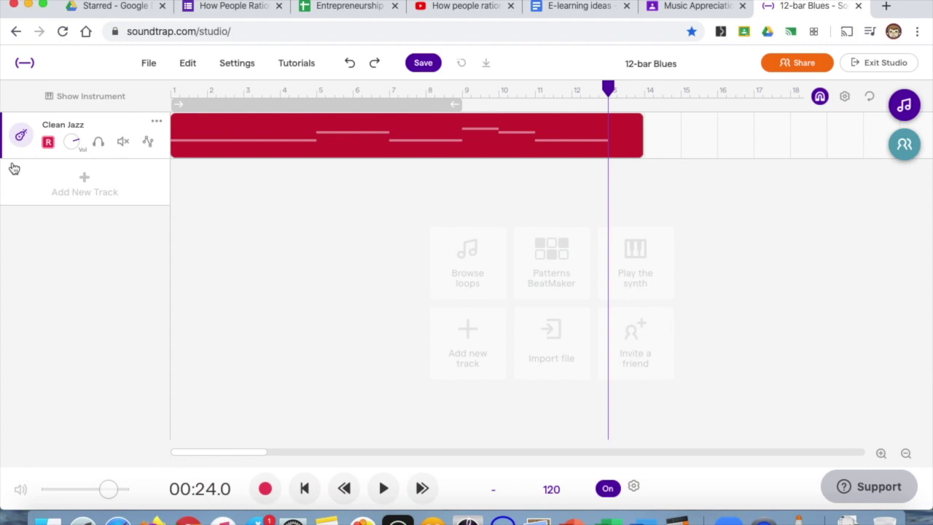
left_click_drag(640, 137, 605, 135)
left_click(641, 237)
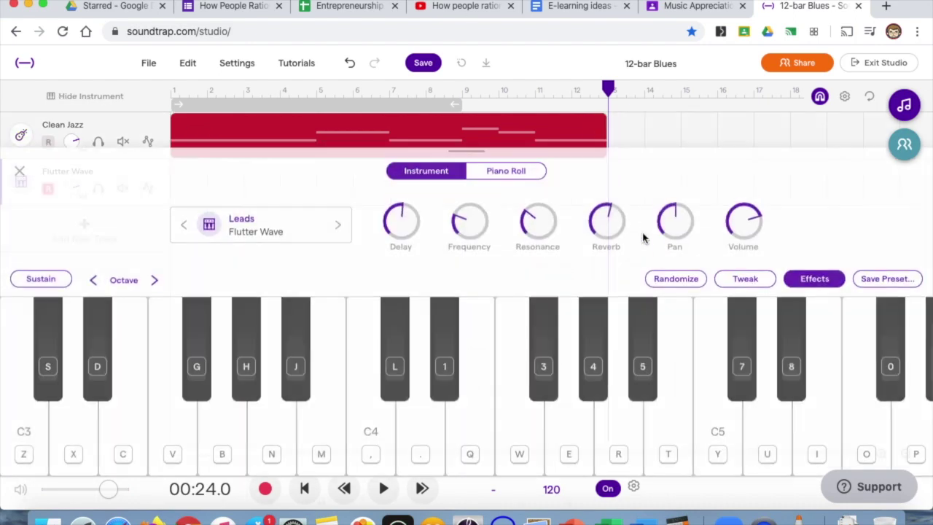
left_click(19, 161)
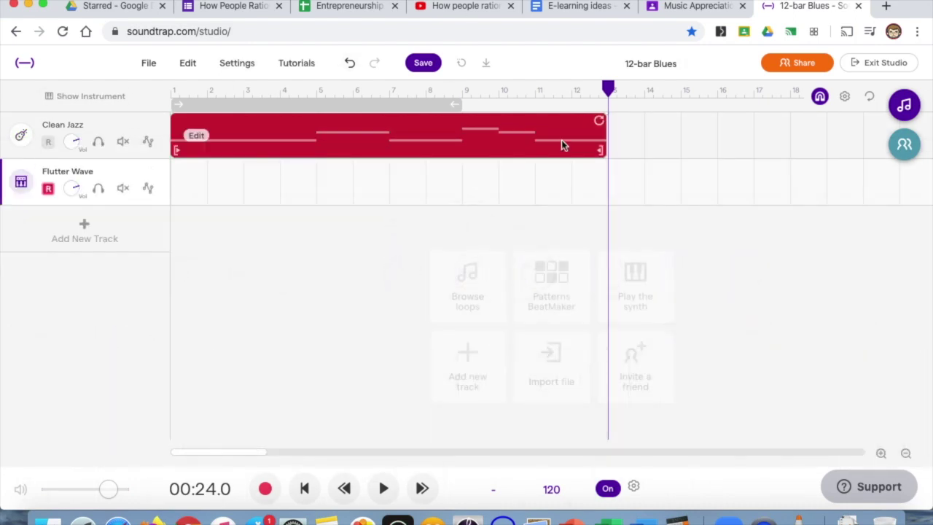
Loop the Clean Jazz region to the end of measure 36 so the 12-bar bass pattern plays three times.
left_click(292, 115)
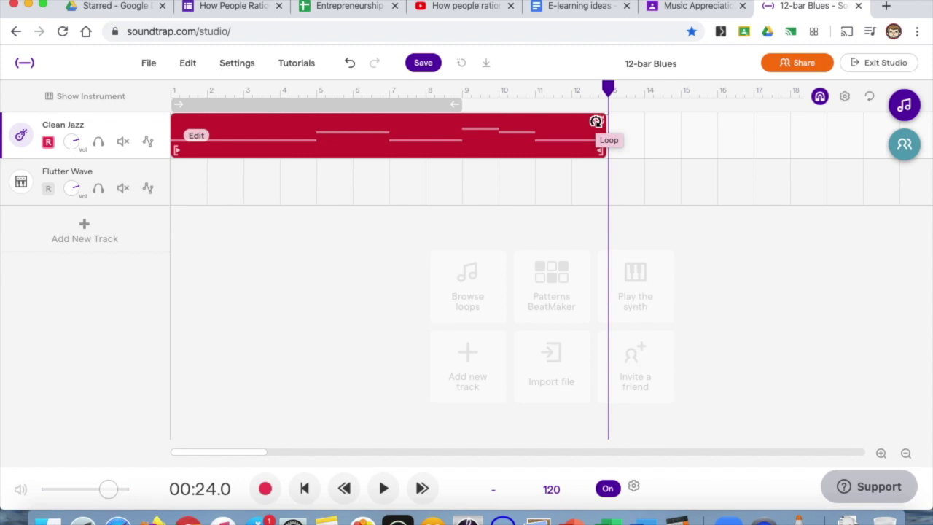
left_click(596, 121)
left_click_drag(596, 121, 754, 122)
scroll(496, 249, "left", 3)
scroll(496, 248, "left", 10)
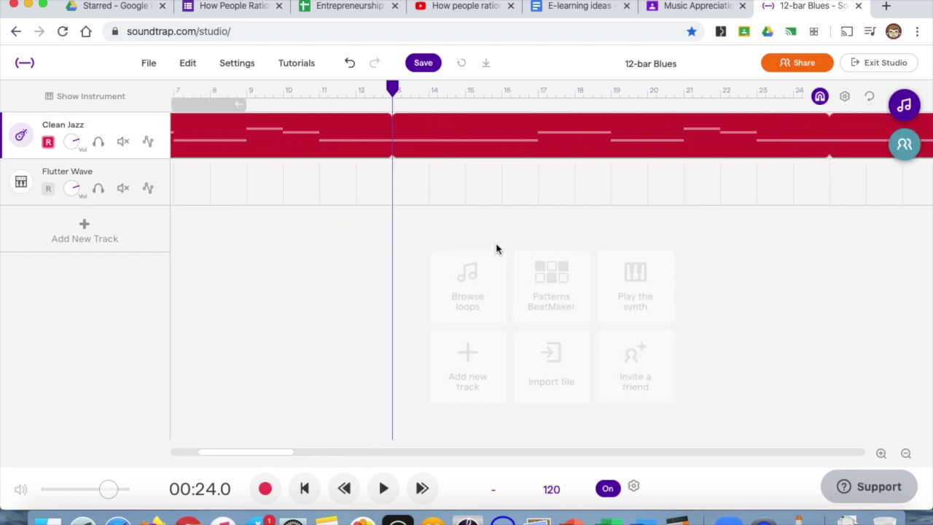
Examine where each 12-bar repetition starts and where the looped Clean Jazz region ends on the timeline.
scroll(496, 248, "right", 5)
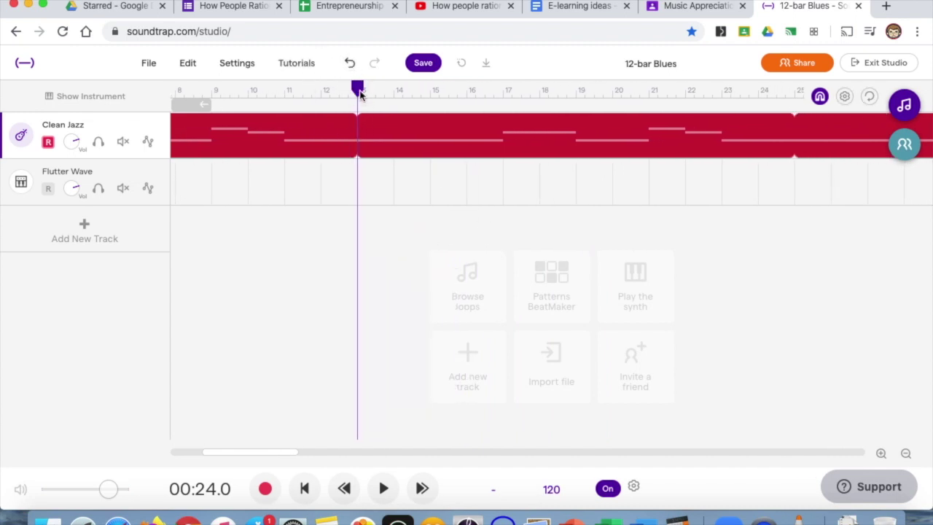
mouse_move(357, 113)
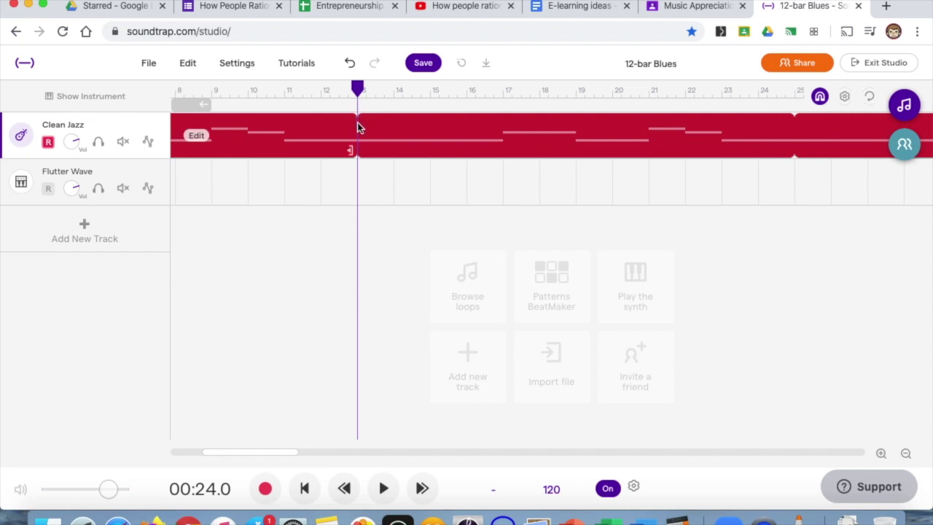
scroll(356, 128, "right", 5)
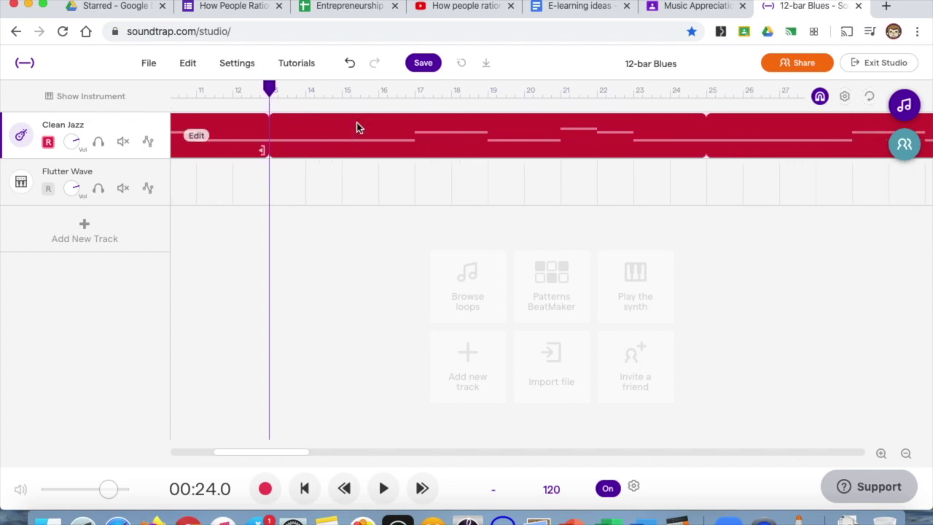
mouse_move(329, 123)
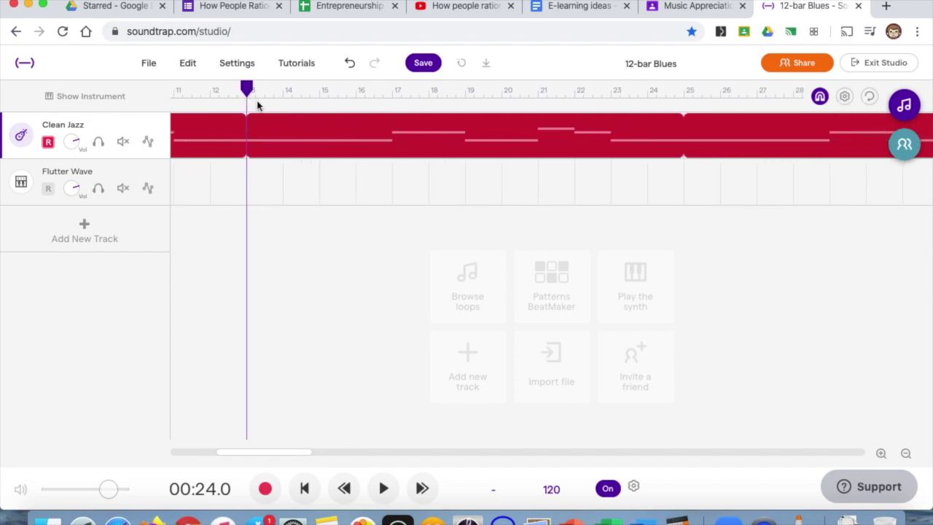
scroll(428, 138, "right", 2)
scroll(428, 136, "right", 7)
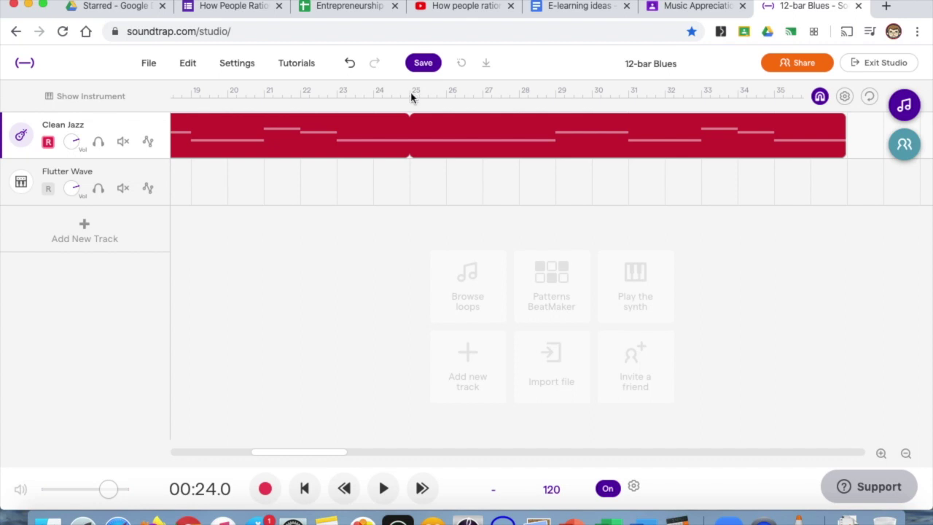
scroll(413, 95, "right", 3)
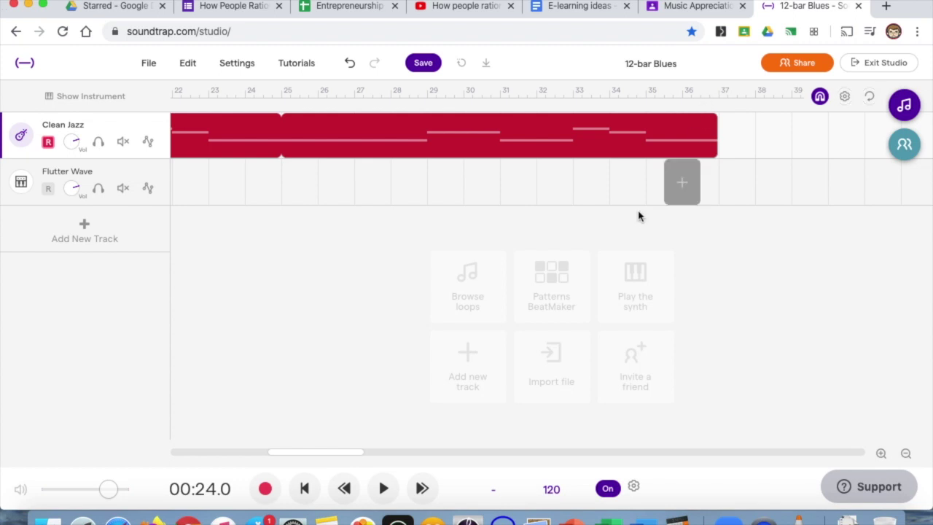
scroll(448, 298, "left", 10)
scroll(447, 298, "left", 5)
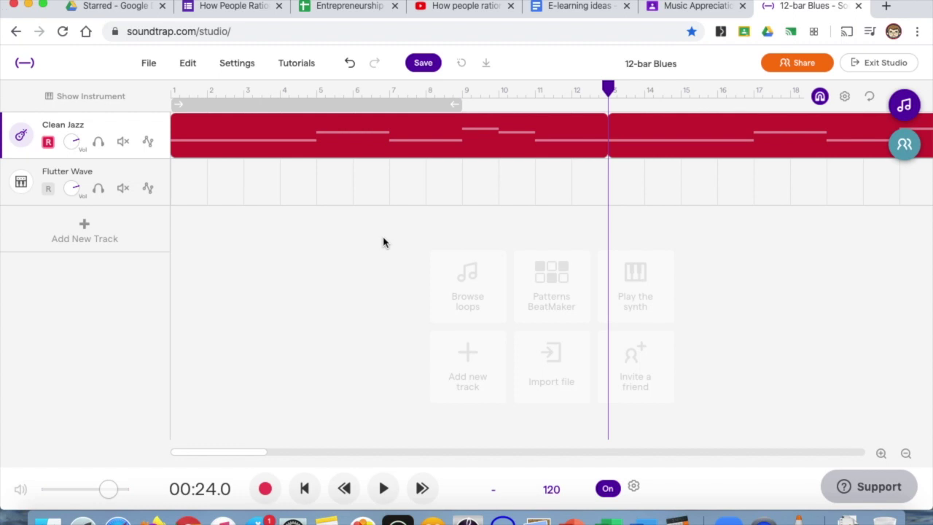
mouse_move(300, 136)
scroll(203, 231, "right", 10)
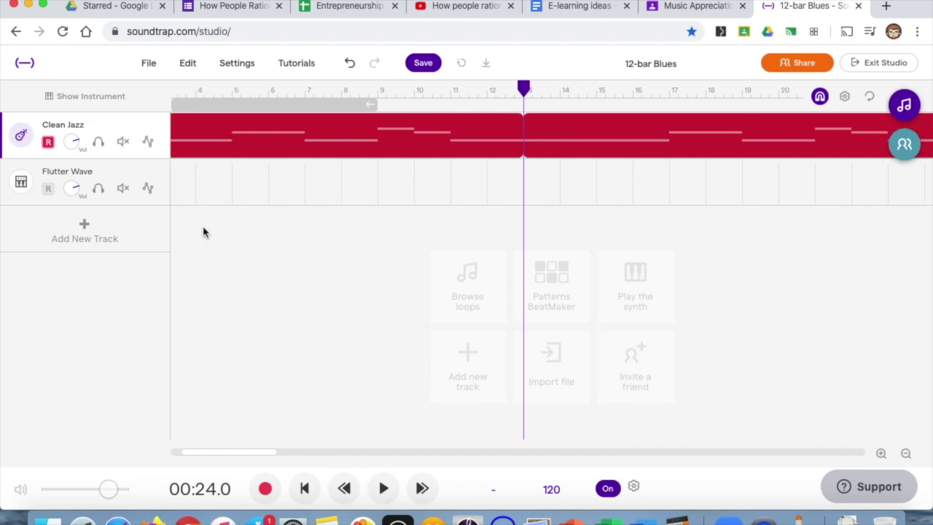
scroll(203, 232, "left", 10)
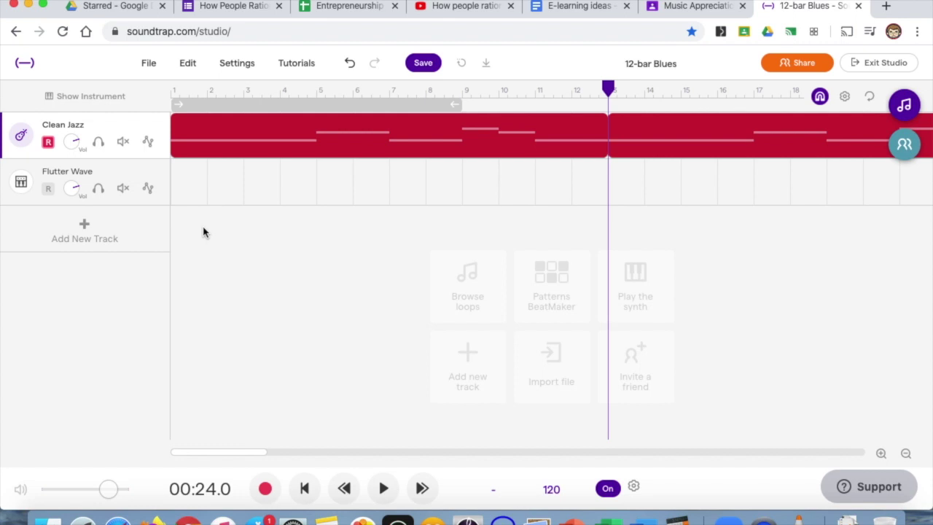
mouse_move(214, 143)
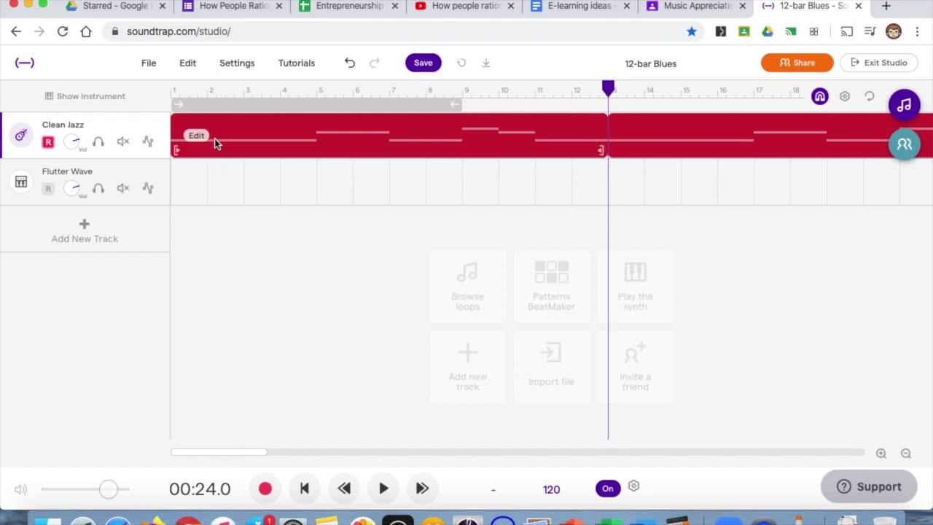